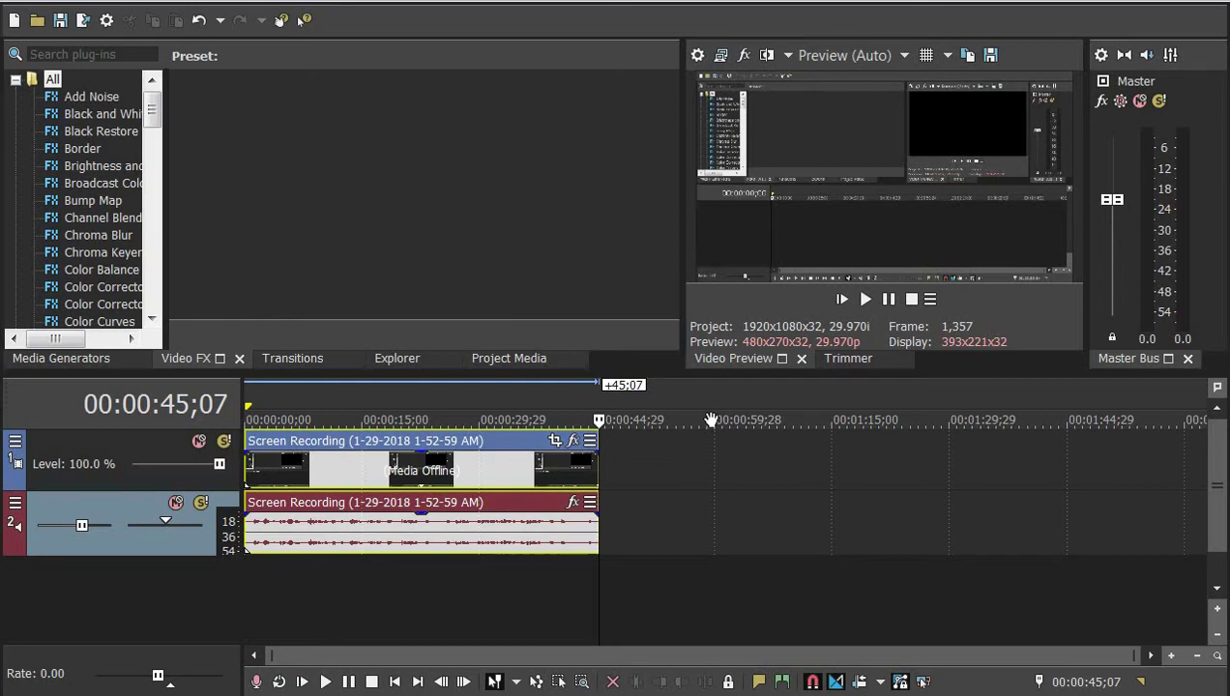
# Play the project from the start to hear the original voice, pausing at 00:00:09;11.
pyautogui.click(865, 301)
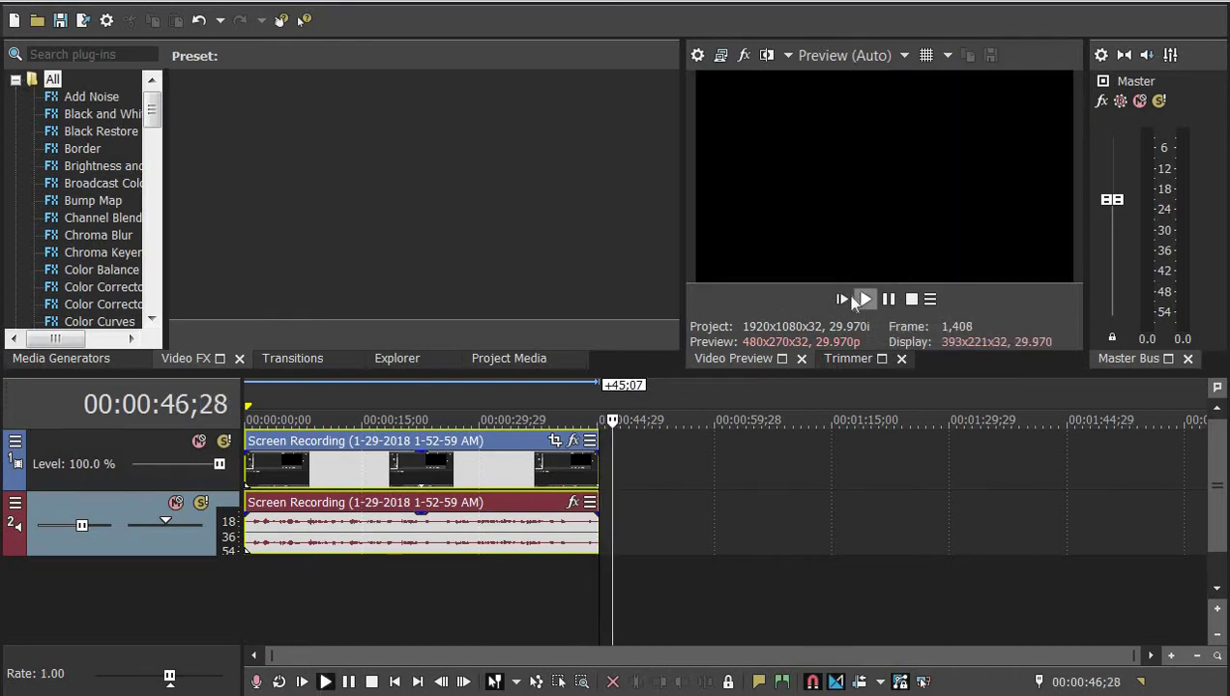
pyautogui.click(840, 300)
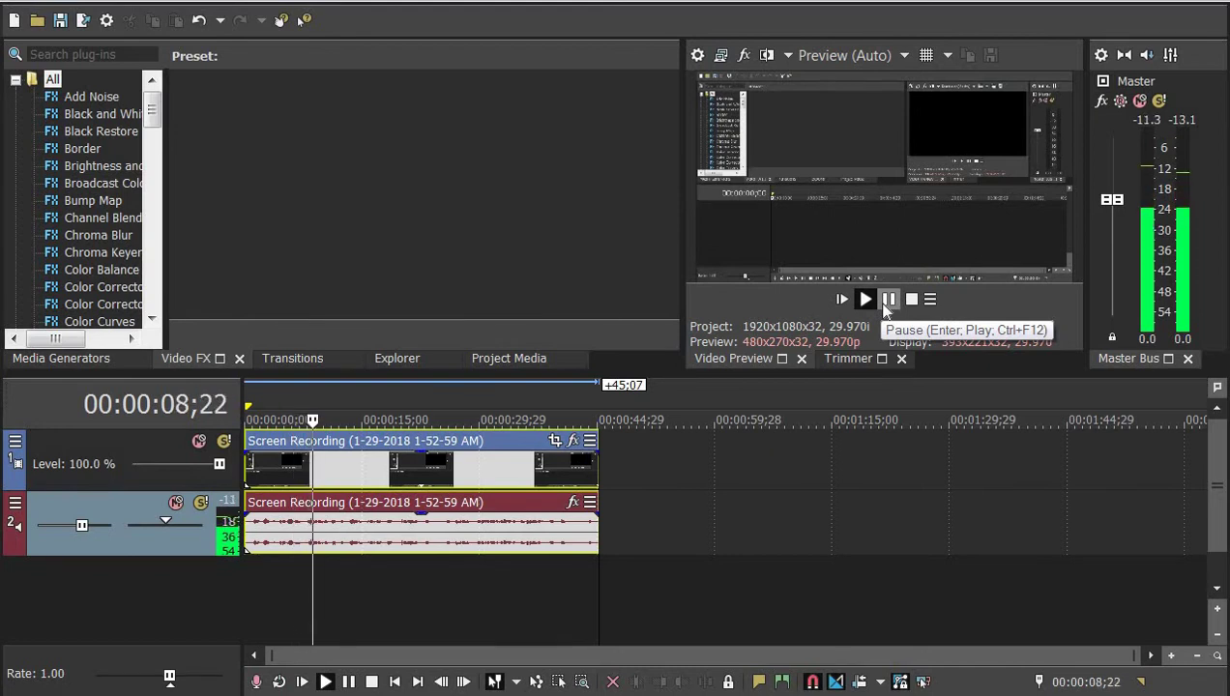
pyautogui.click(886, 301)
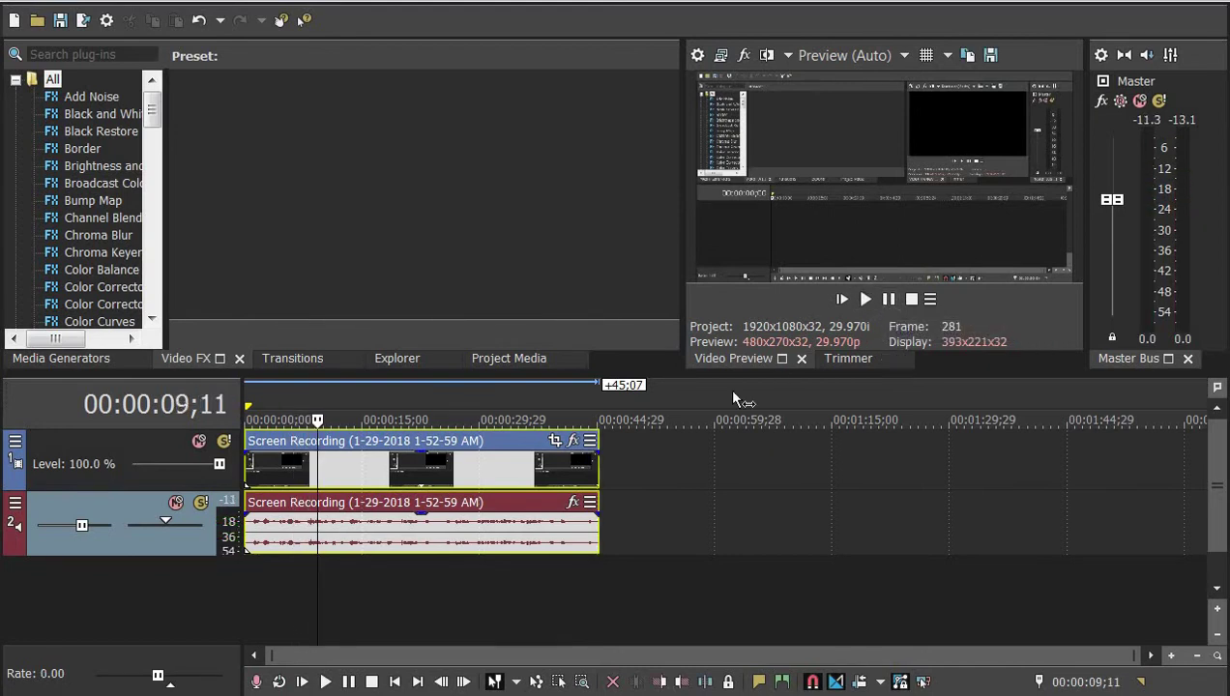
# Add Pitch Shift to the audio event's FX chain from the Plug-In Chooser.
pyautogui.click(575, 502)
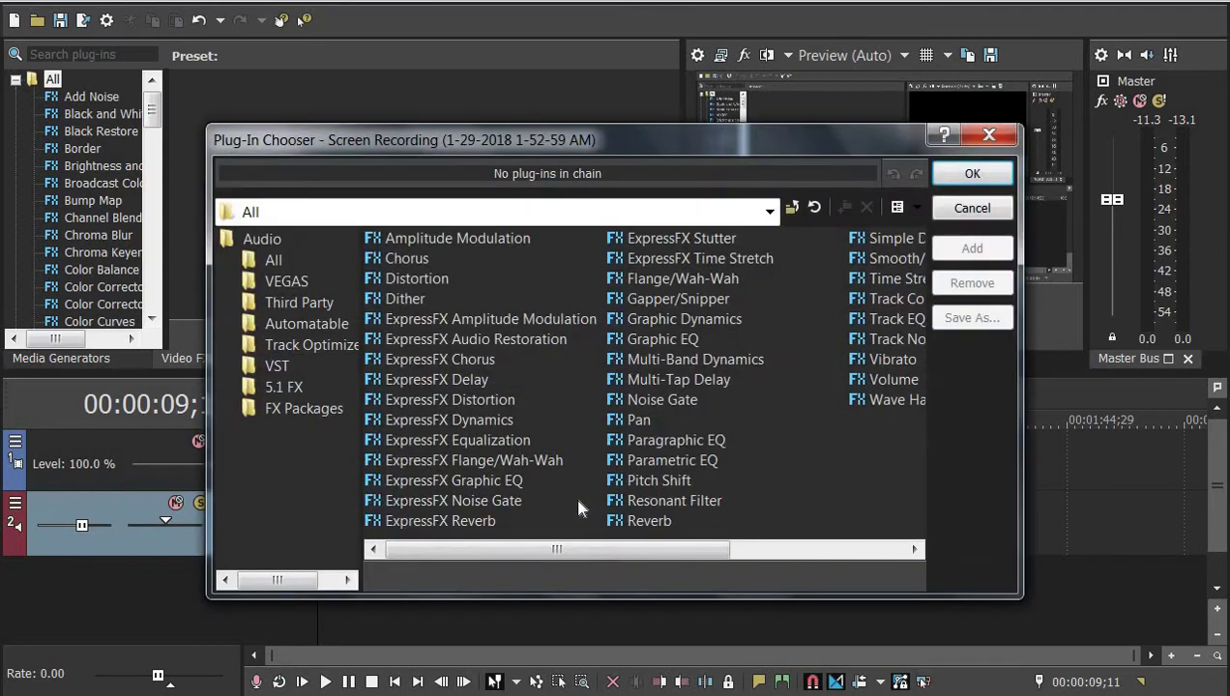
pyautogui.click(972, 173)
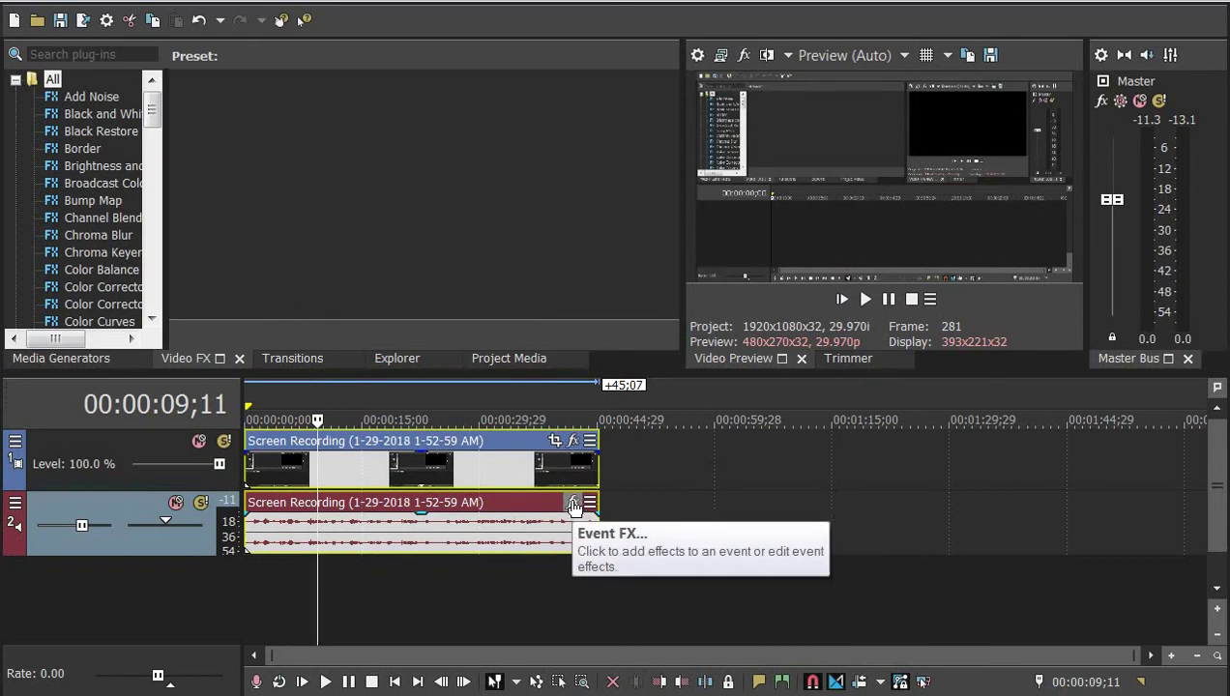
pyautogui.click(572, 504)
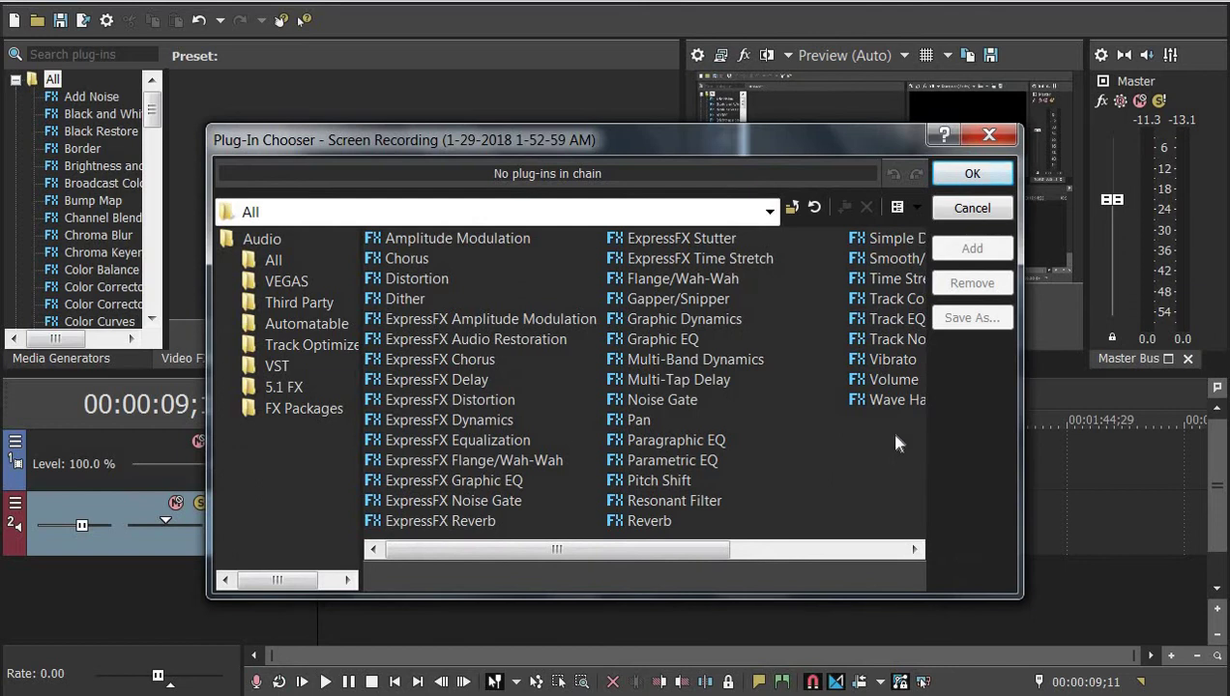
pyautogui.click(643, 480)
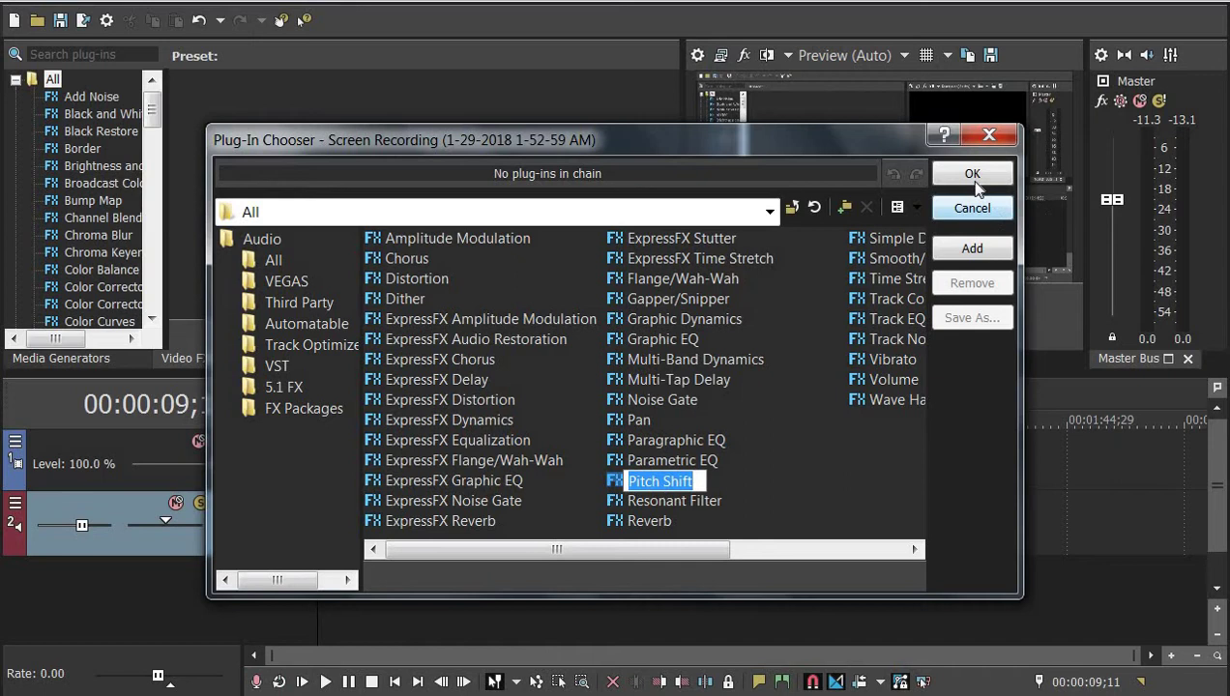
pyautogui.click(971, 248)
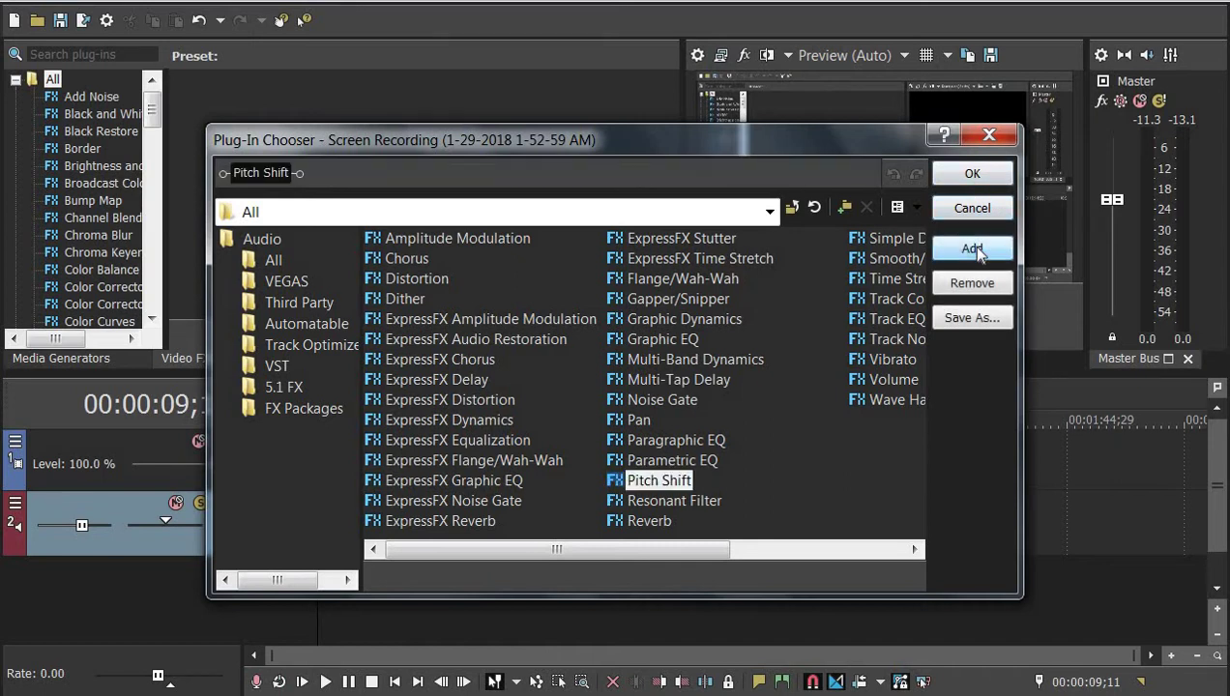
pyautogui.click(972, 174)
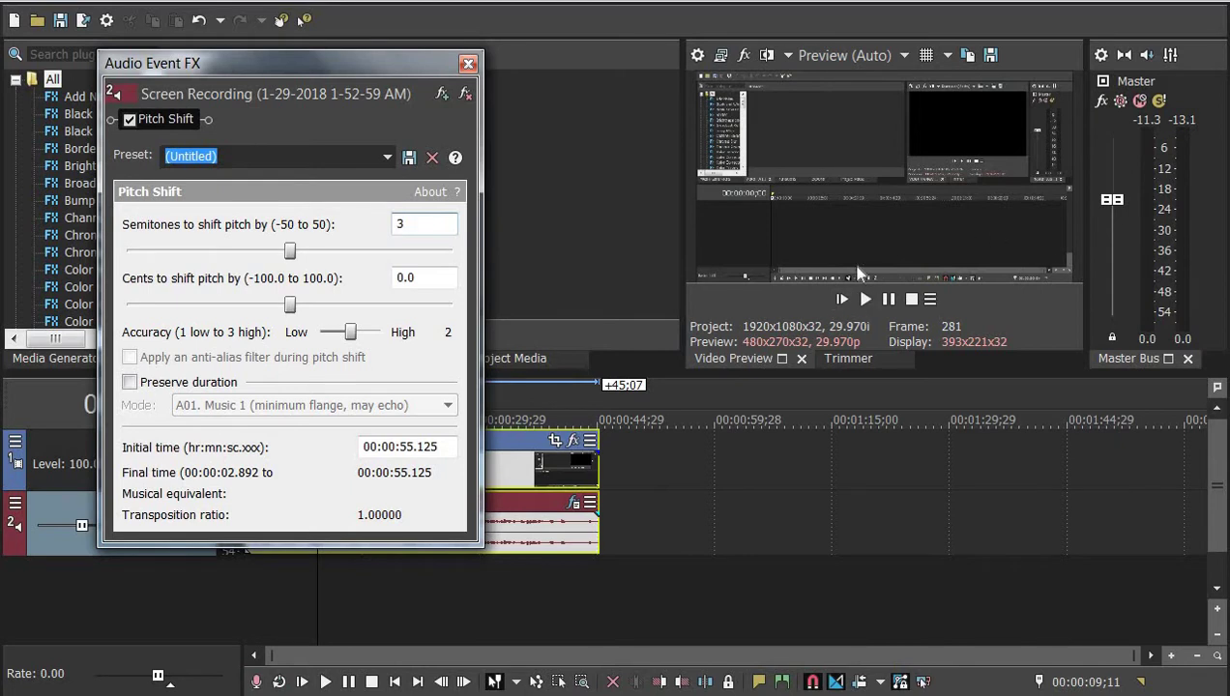
# Audition the voice at 3 semitones, retune to 8, and raise the Master Bus to 10.0.
pyautogui.click(839, 300)
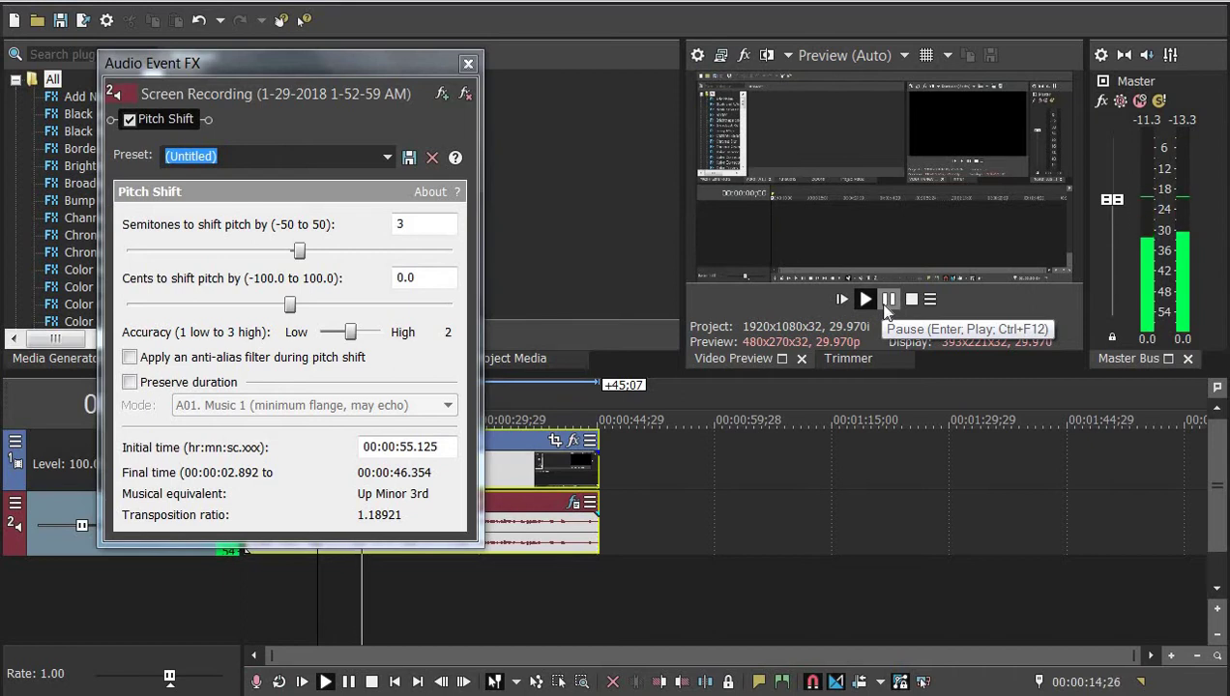
pyautogui.click(885, 301)
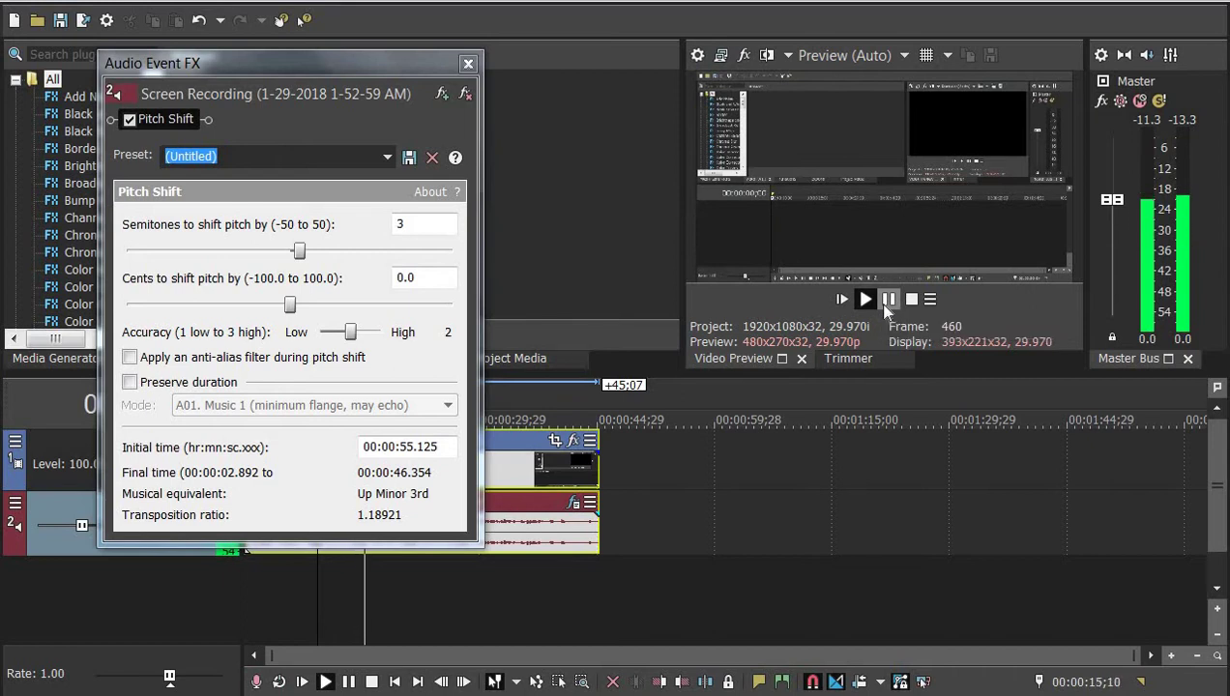
pyautogui.click(408, 222)
pyautogui.write('8')
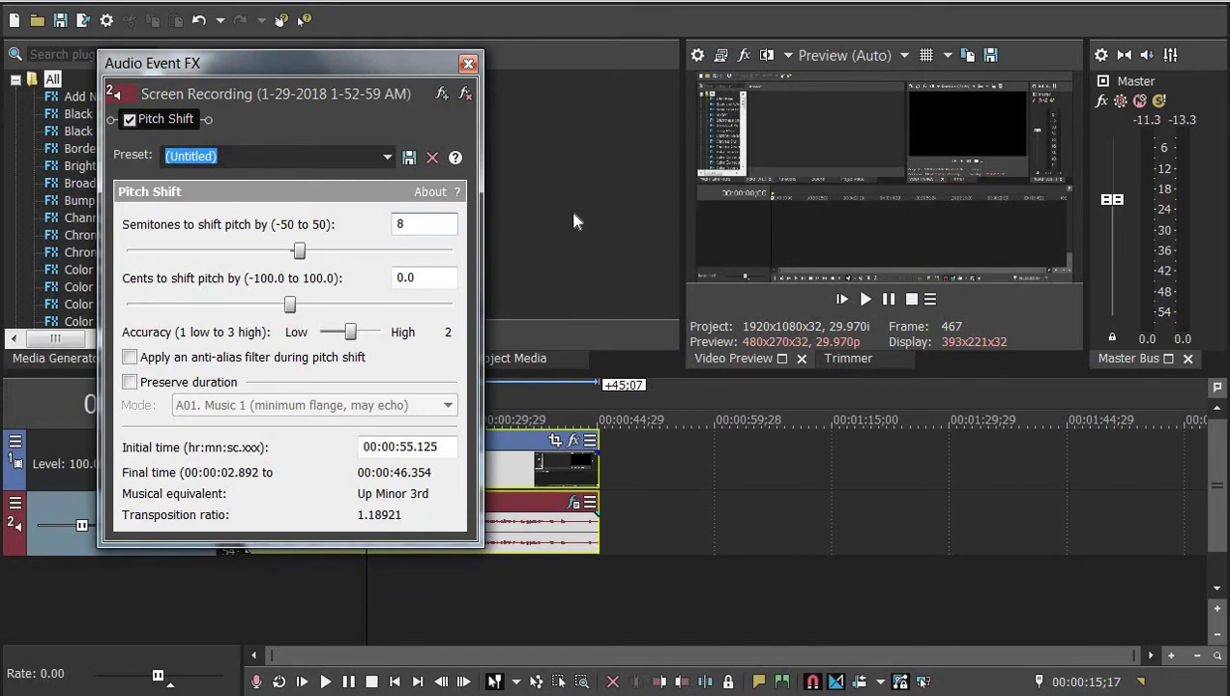
pyautogui.click(841, 299)
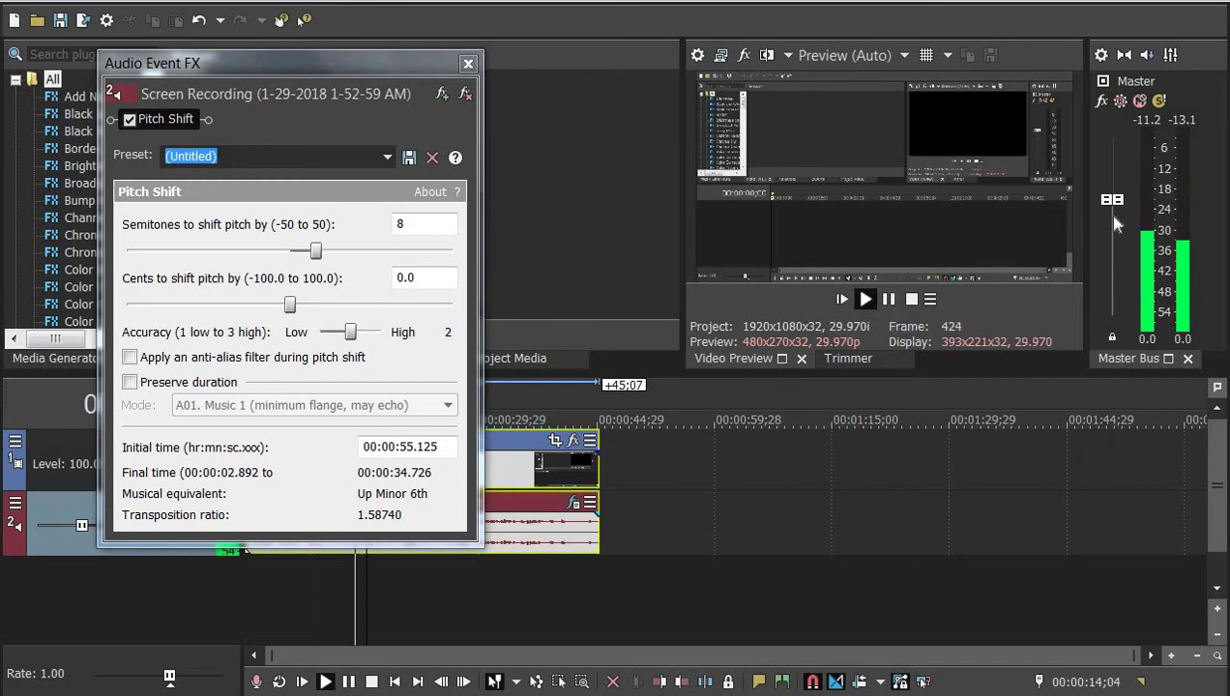
pyautogui.moveTo(1112, 200); pyautogui.dragTo(1112, 143)
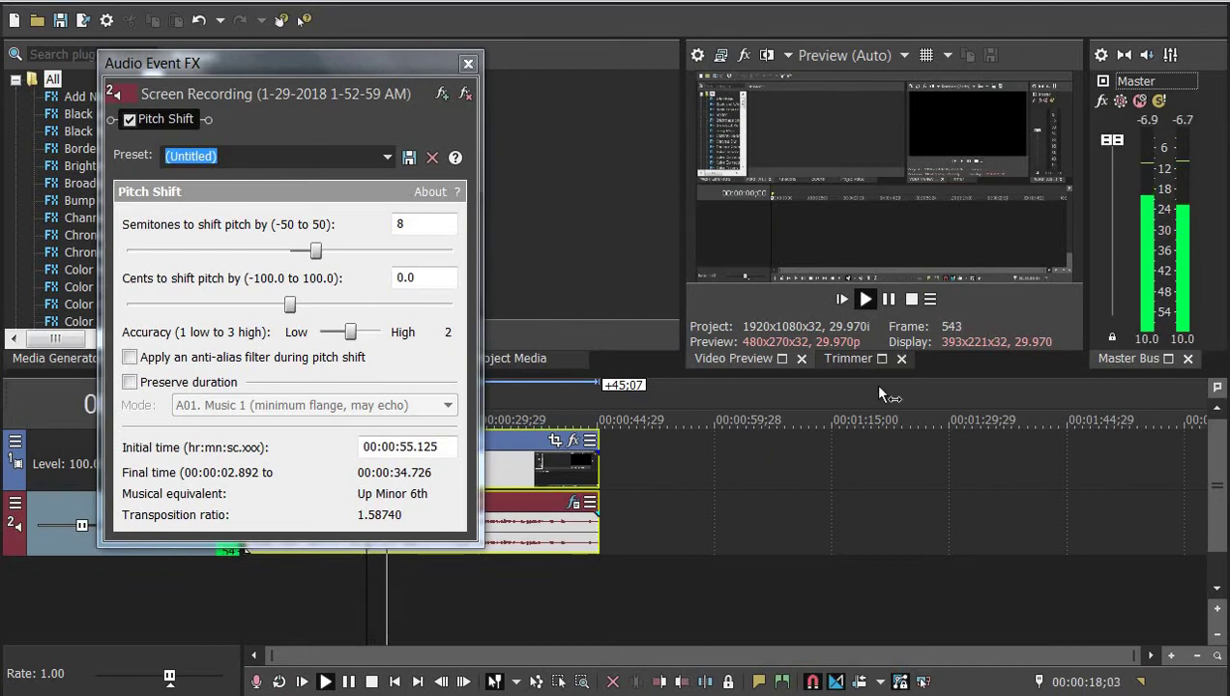
pyautogui.click(888, 299)
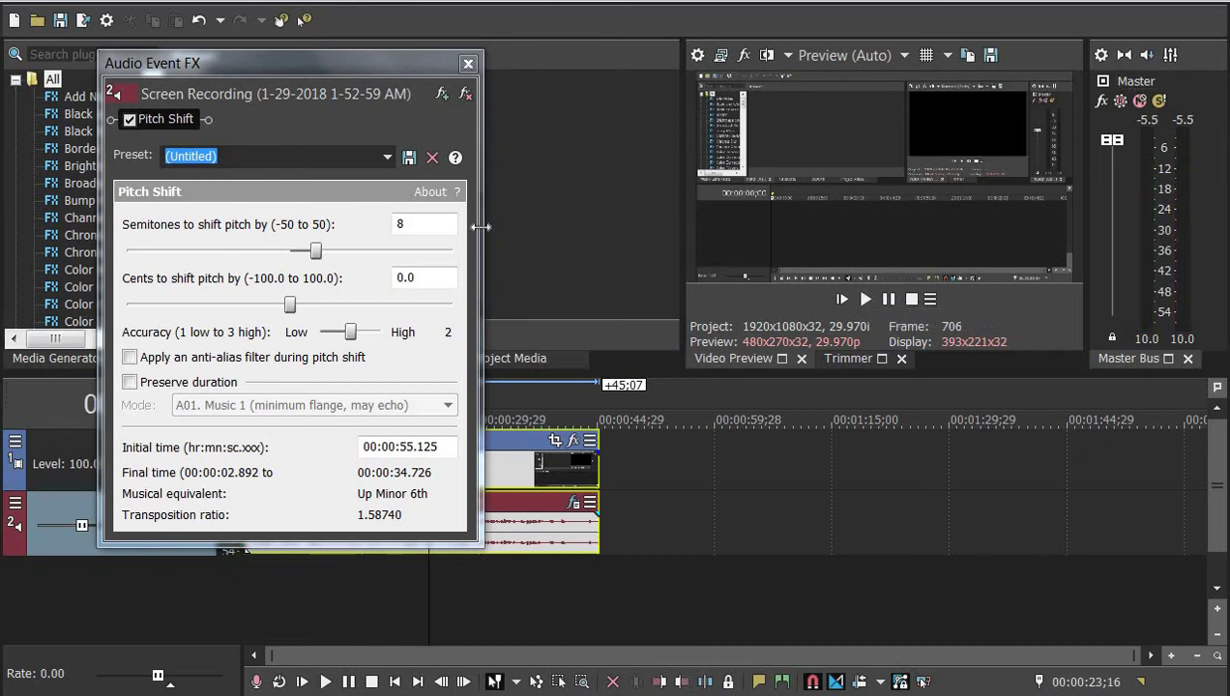
# Drag Semitones down to -6 and play the lowered voice from the start.
pyautogui.click(405, 224)
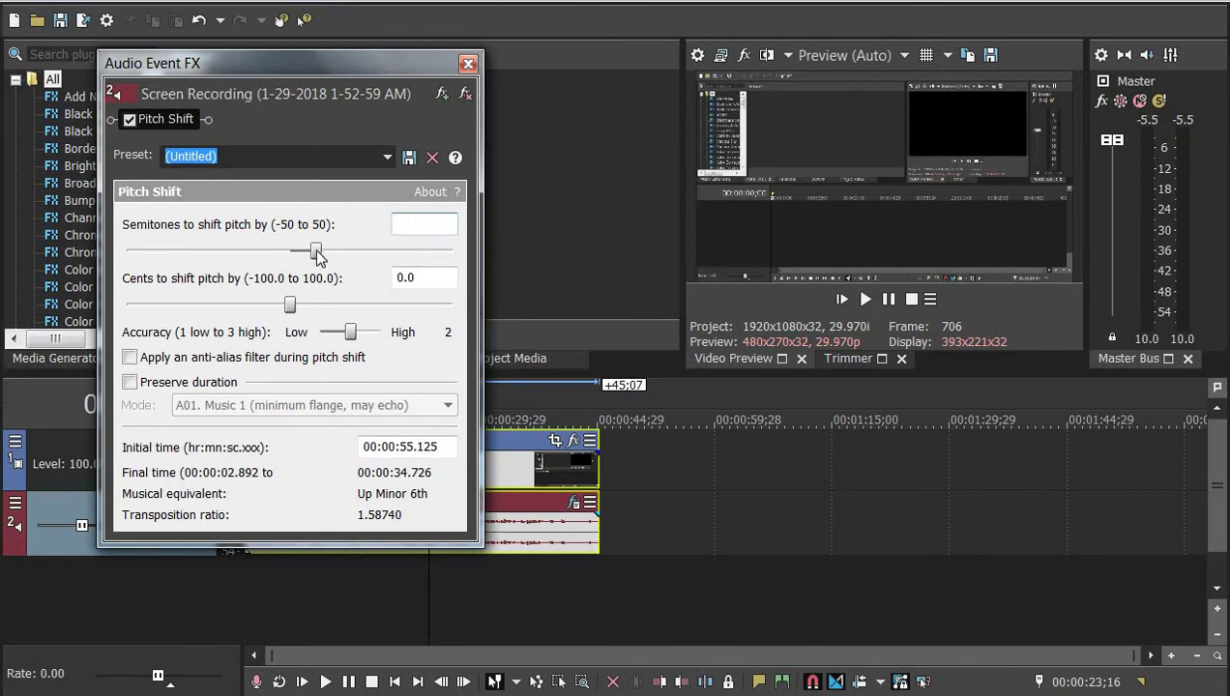
pyautogui.moveTo(318, 253)
pyautogui.mouseDown()
pyautogui.moveTo(353, 254)
pyautogui.moveTo(270, 253)
pyautogui.mouseUp()
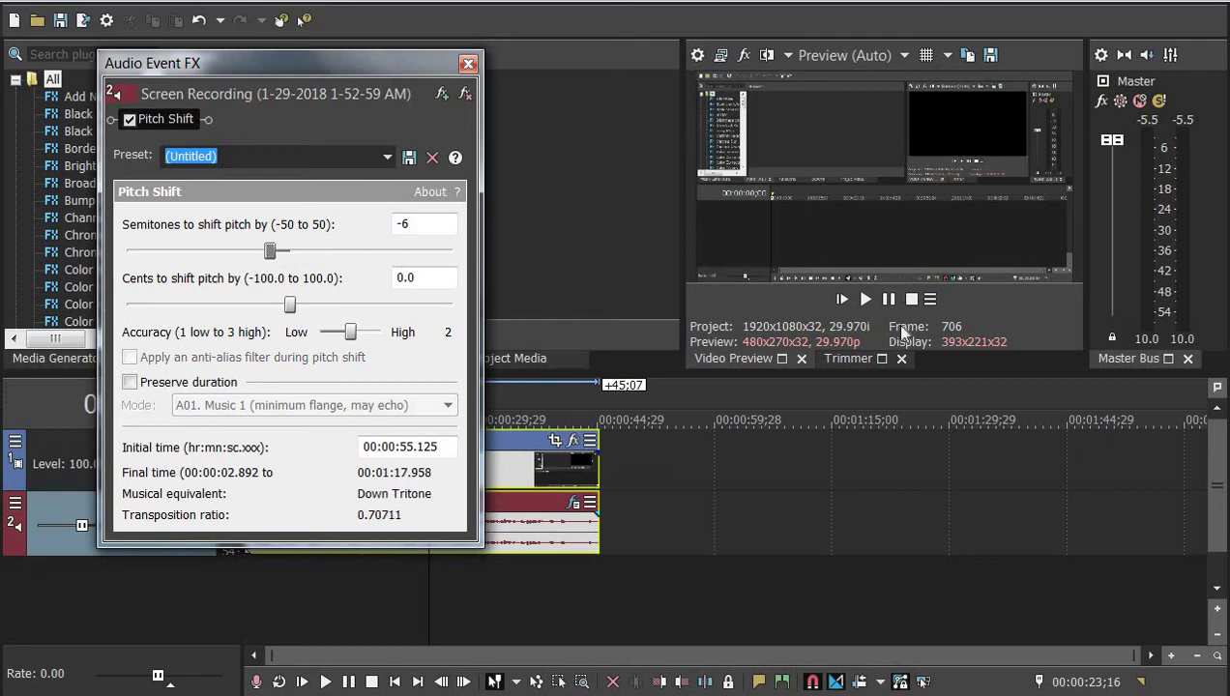
pyautogui.click(864, 301)
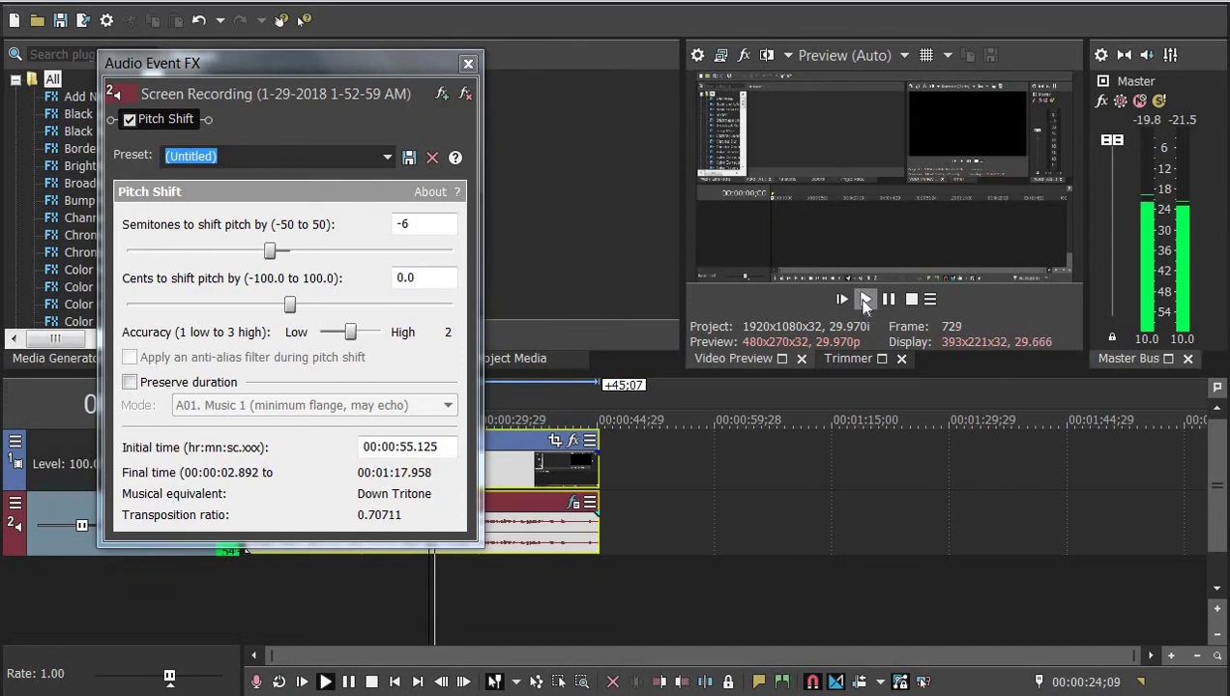
pyautogui.click(841, 299)
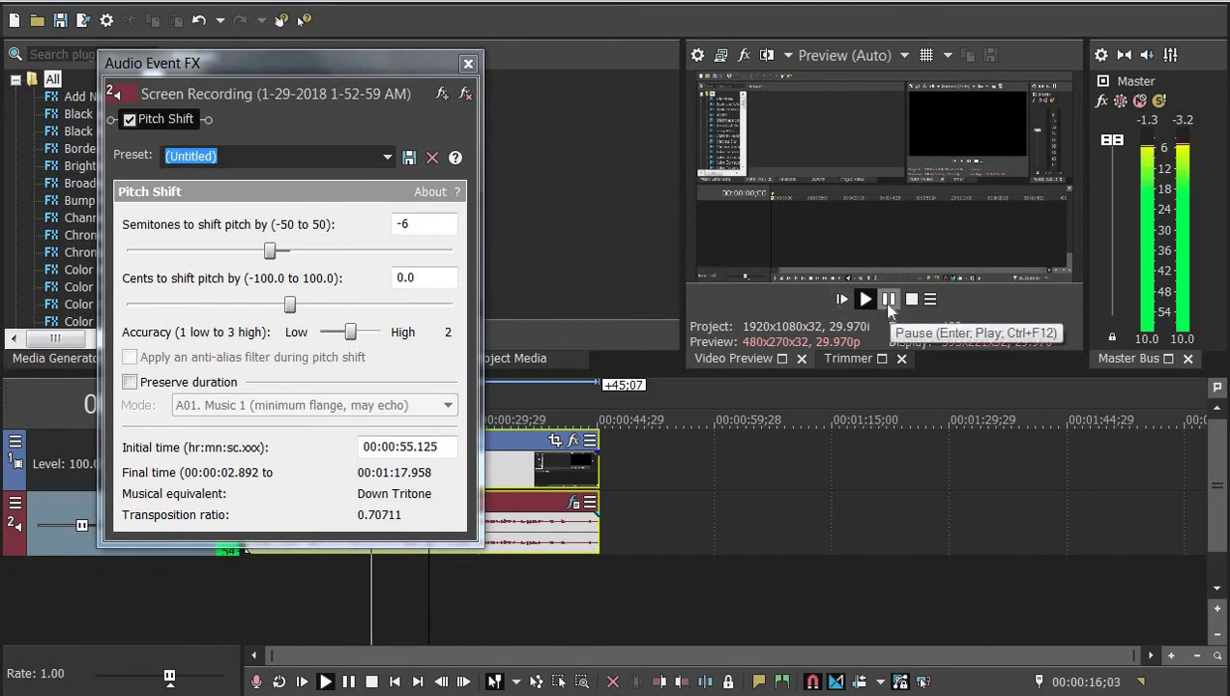
pyautogui.click(887, 300)
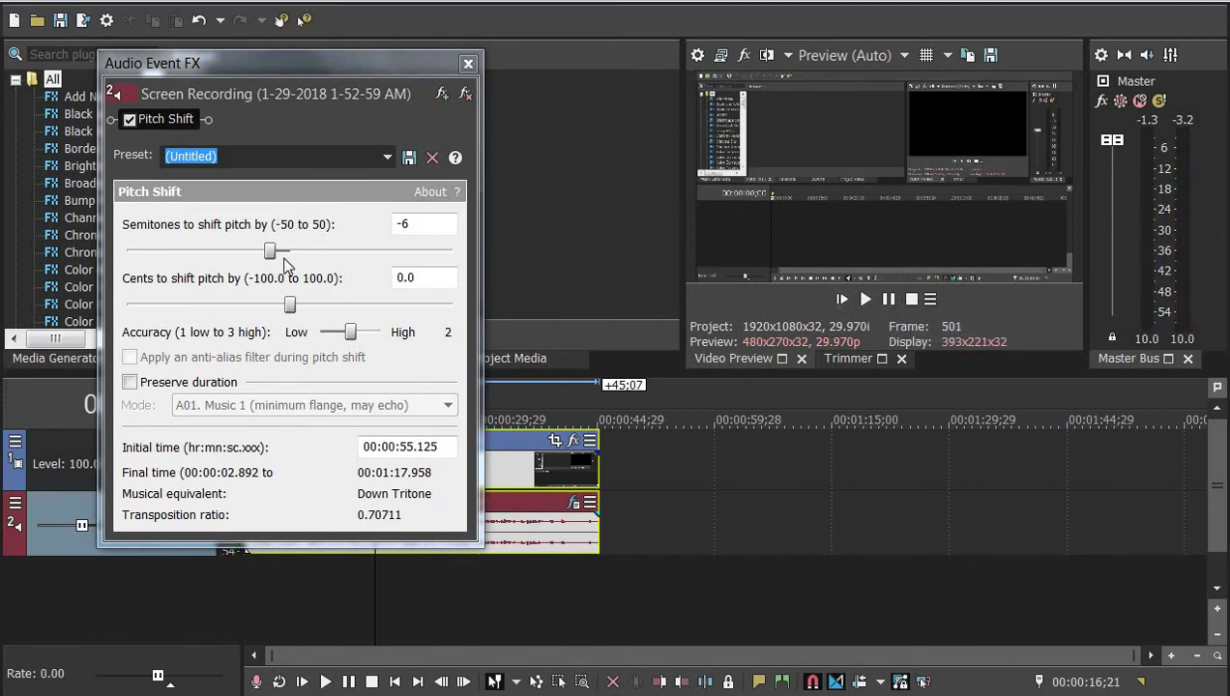
# Raise Semitones to -3, down a minor third, and replay the voice.
pyautogui.moveTo(270, 250); pyautogui.dragTo(279, 252)
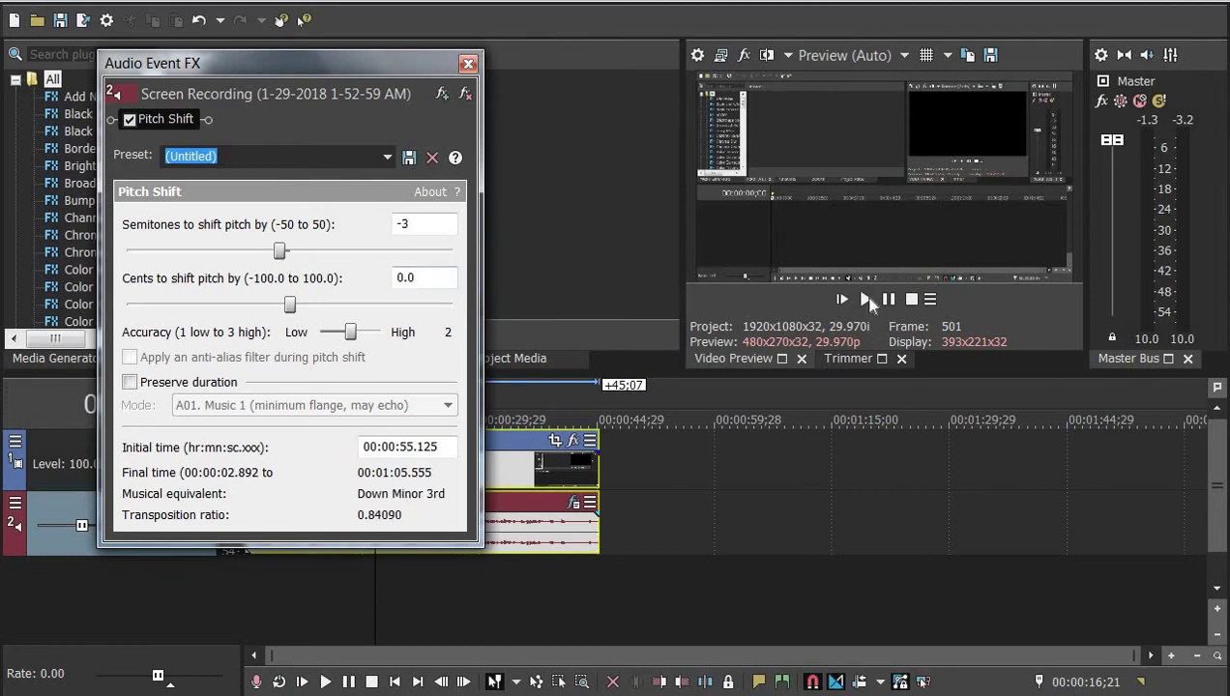
pyautogui.click(842, 299)
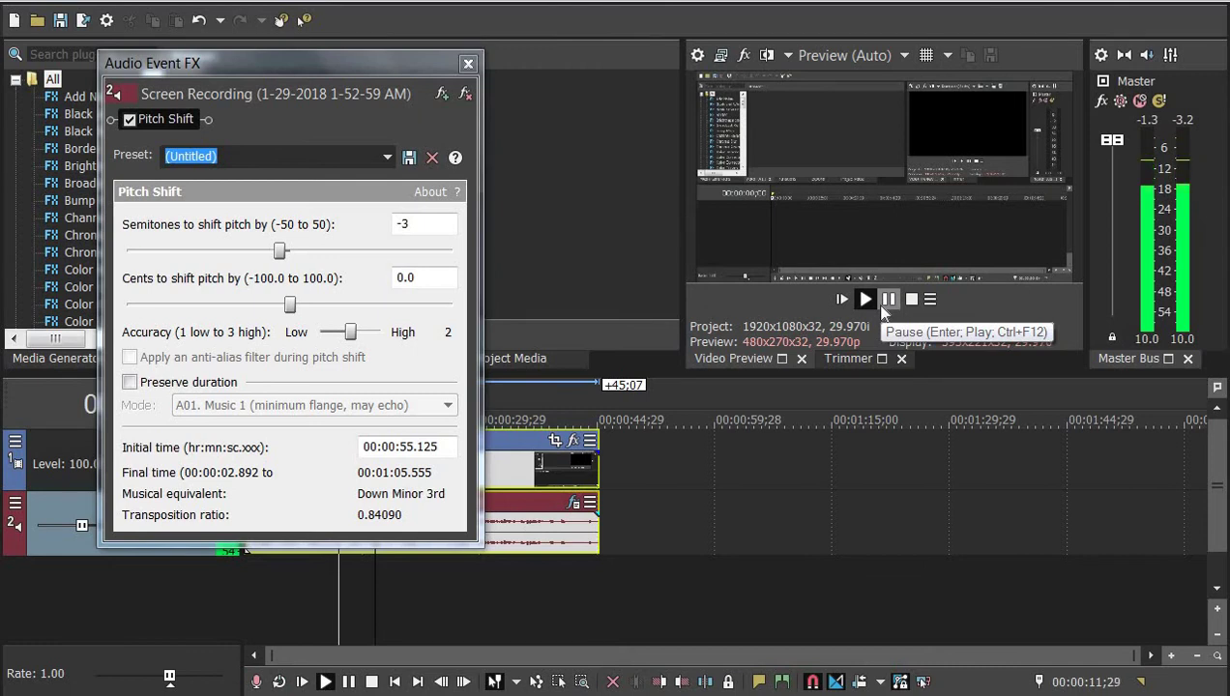
pyautogui.click(883, 303)
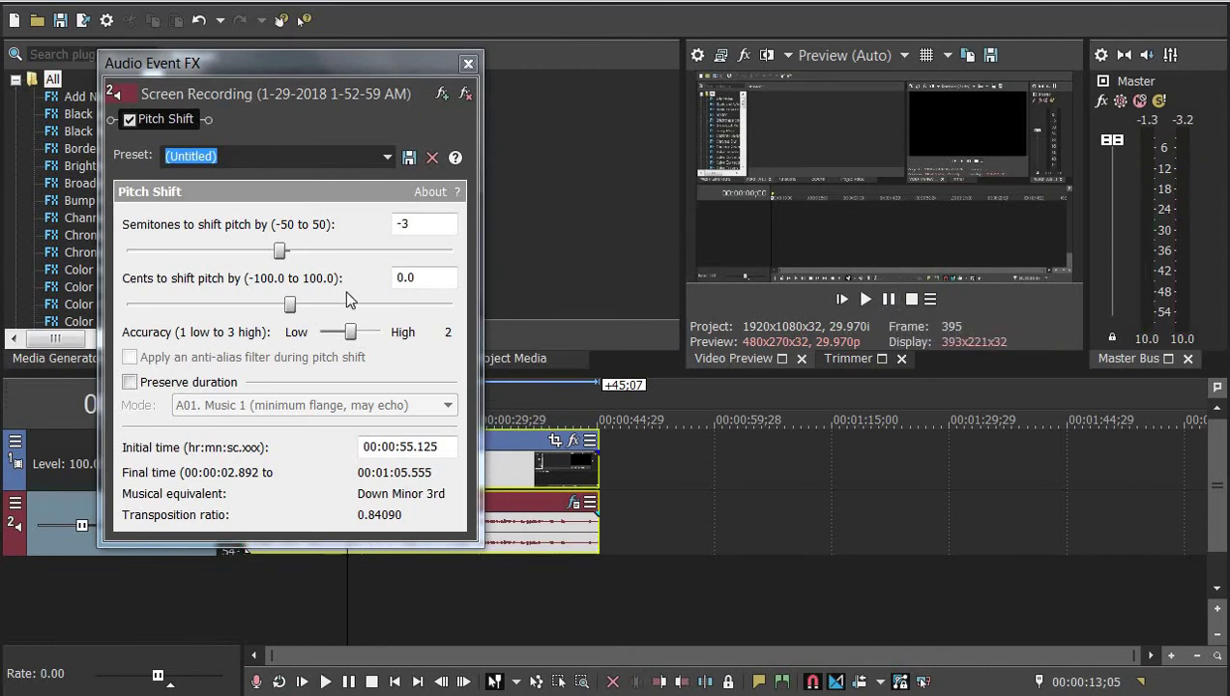
# Set Cents to 11.2 and try Accuracy 1 before returning it to 2.
pyautogui.moveTo(287, 312); pyautogui.dragTo(309, 315)
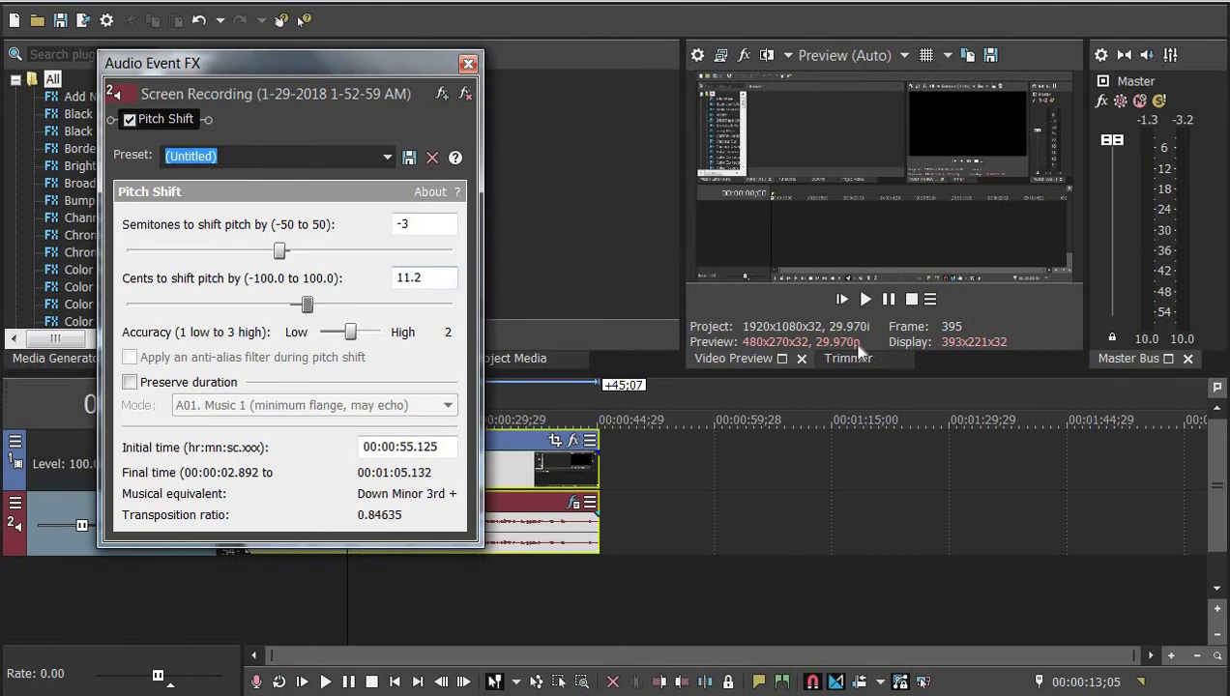
pyautogui.click(841, 299)
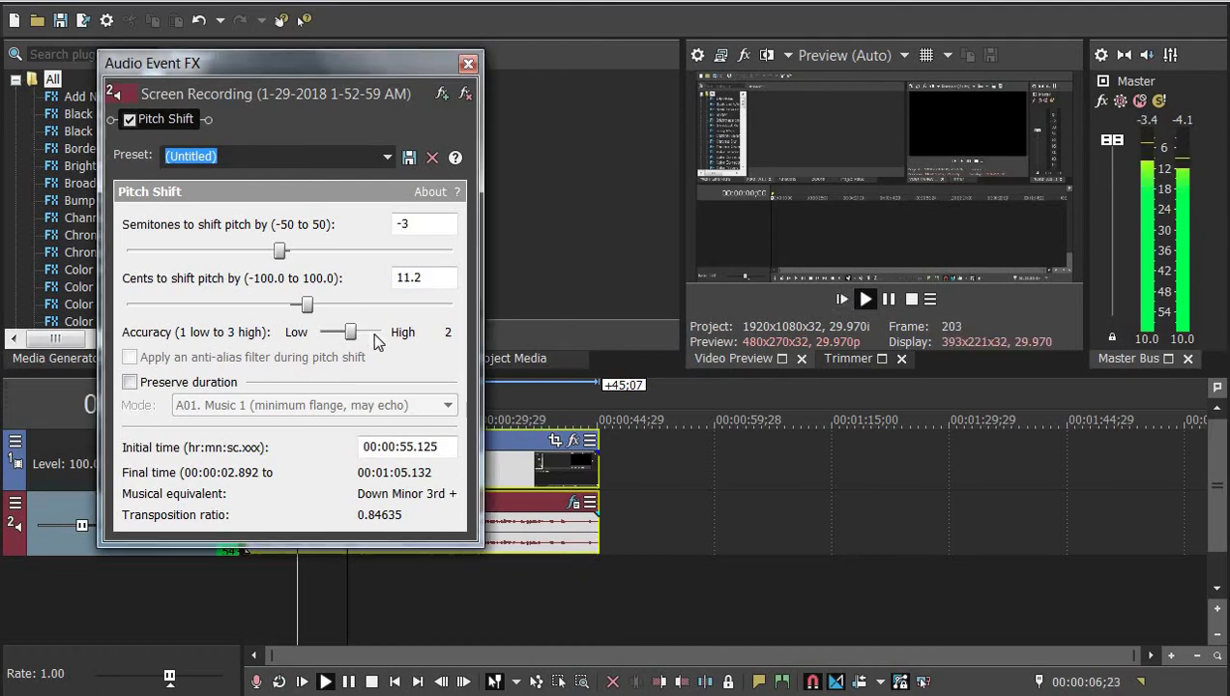
pyautogui.click(339, 333)
pyautogui.click(286, 253)
# Sweep Semitones through several values while previewing, settling on -4, a Down Major 3rd.
pyautogui.moveTo(284, 253); pyautogui.dragTo(217, 253)
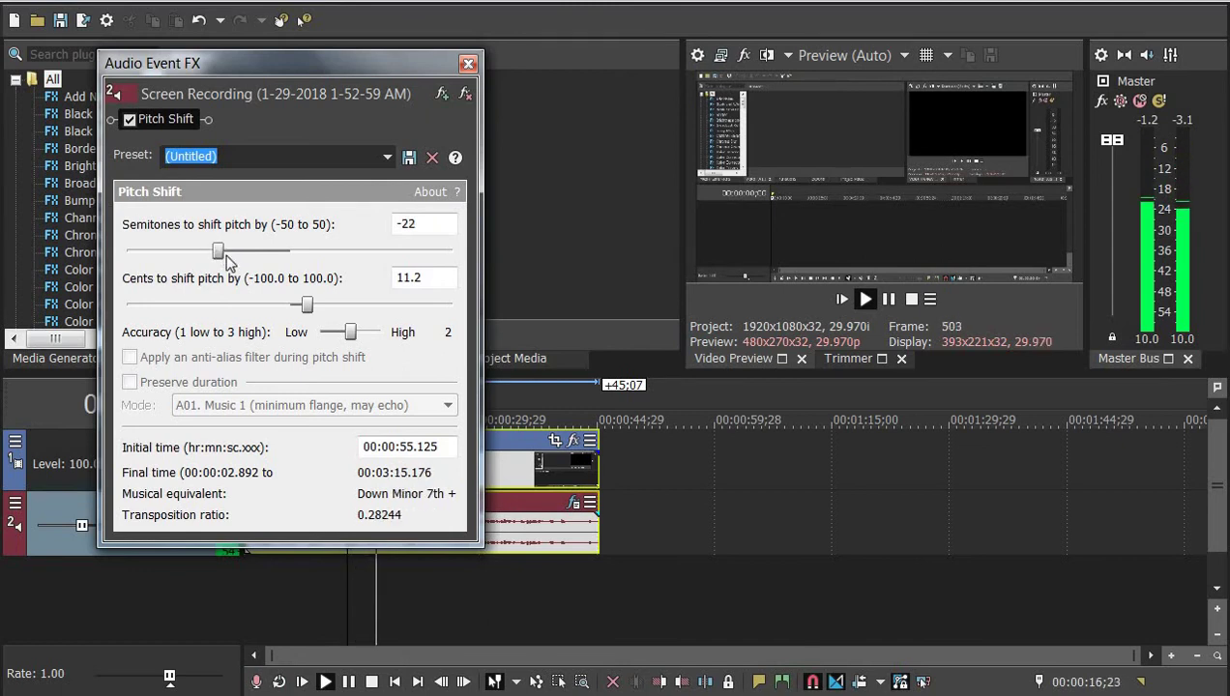
pyautogui.click(841, 300)
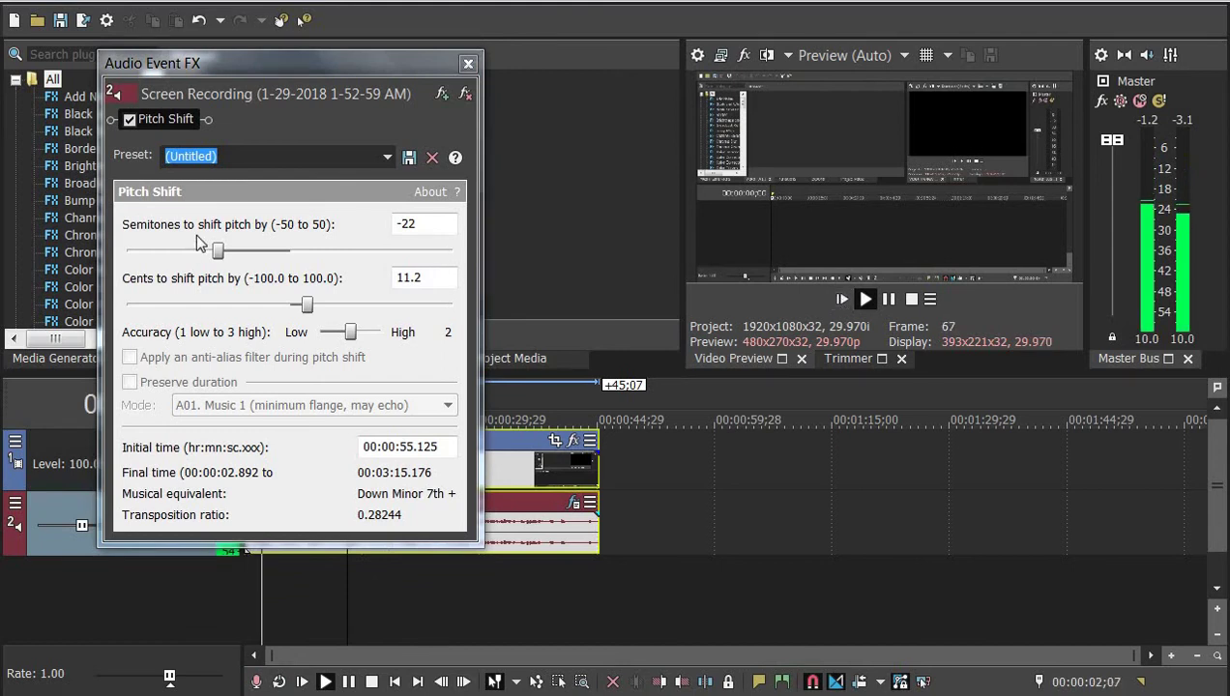
pyautogui.moveTo(218, 250); pyautogui.dragTo(279, 259)
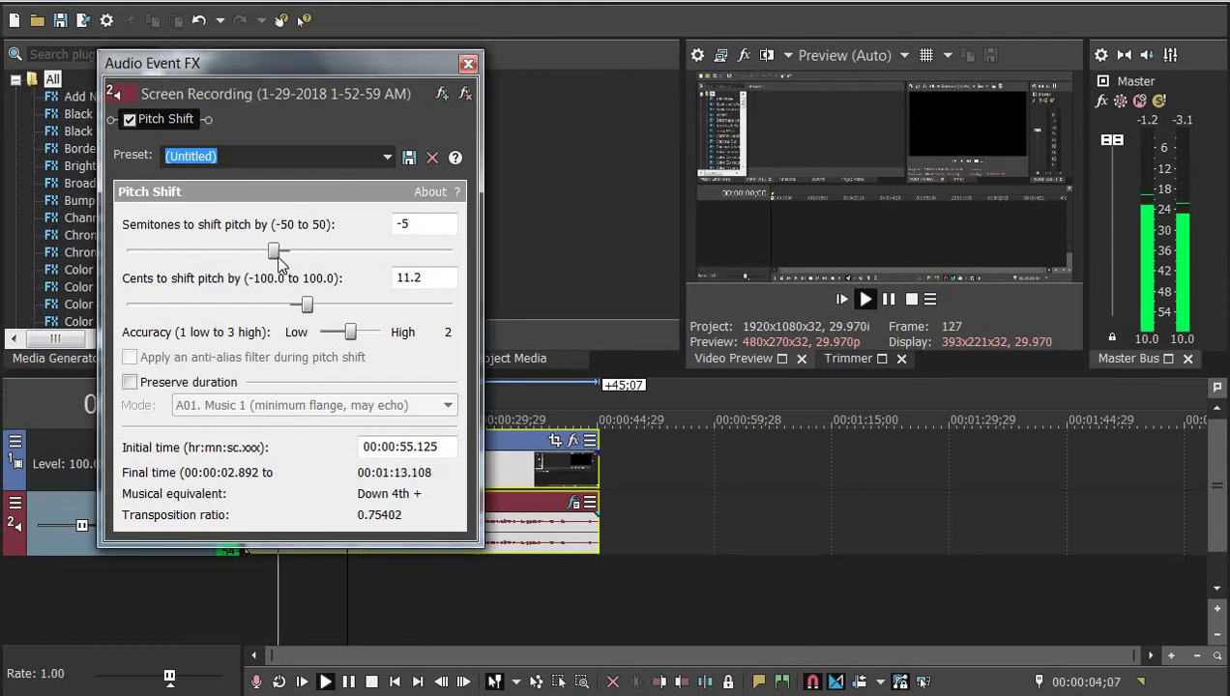
pyautogui.moveTo(278, 259); pyautogui.dragTo(290, 266)
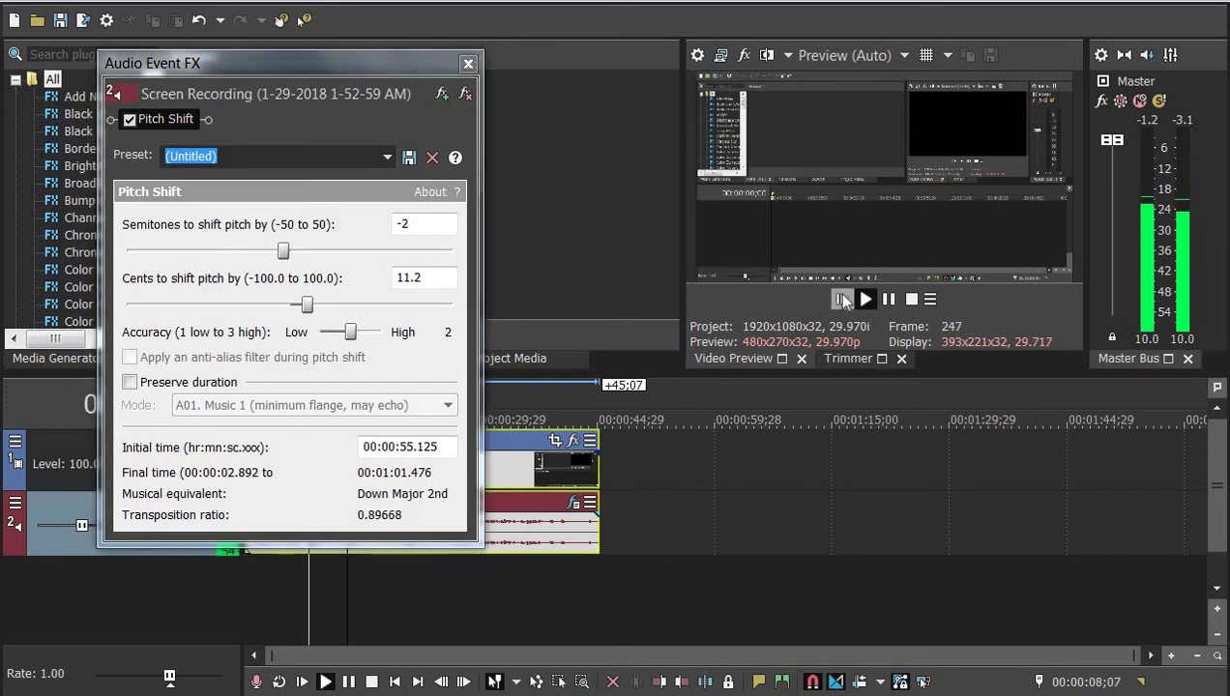
pyautogui.click(841, 300)
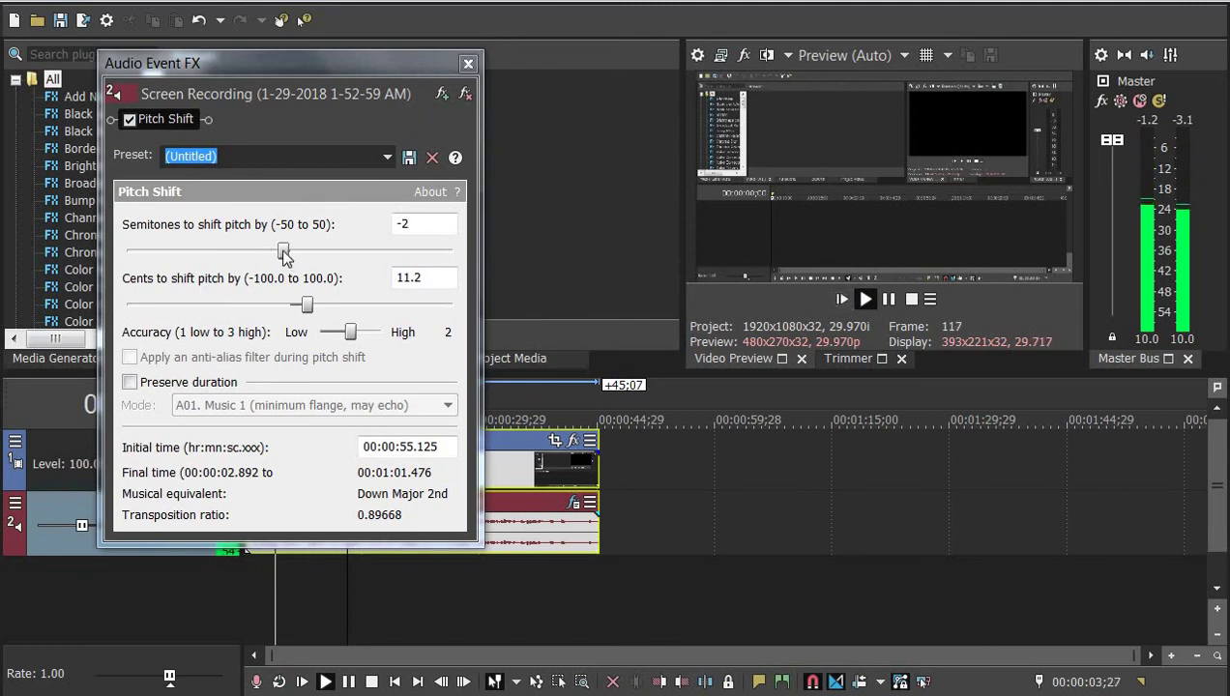
pyautogui.moveTo(283, 254); pyautogui.dragTo(279, 253)
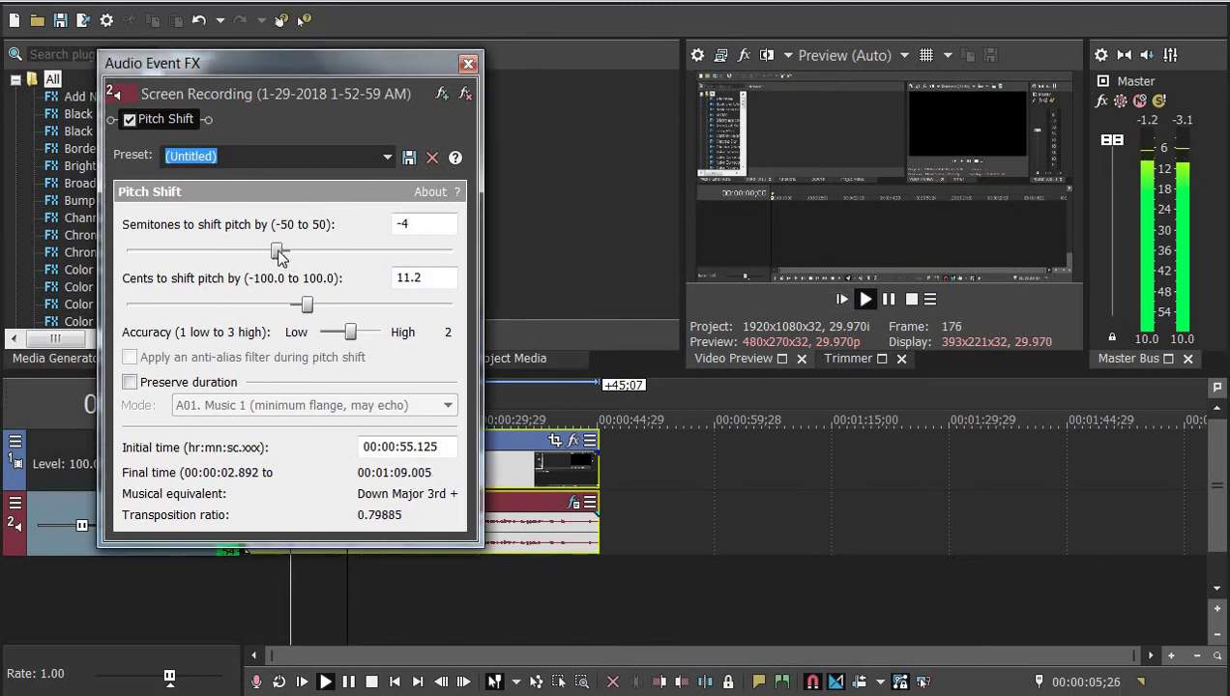
pyautogui.click(888, 300)
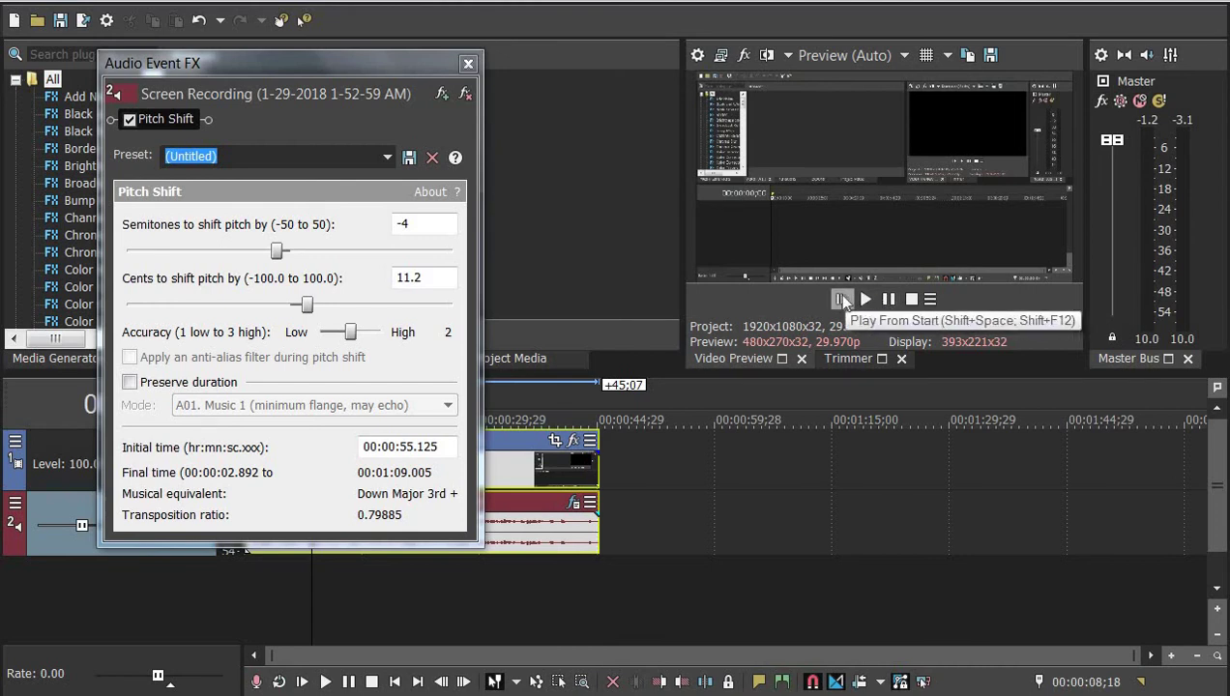
# Raise Semitones to +5, an Up 4th, while playing the voice from the start.
pyautogui.click(841, 300)
pyautogui.moveTo(277, 251); pyautogui.dragTo(306, 253)
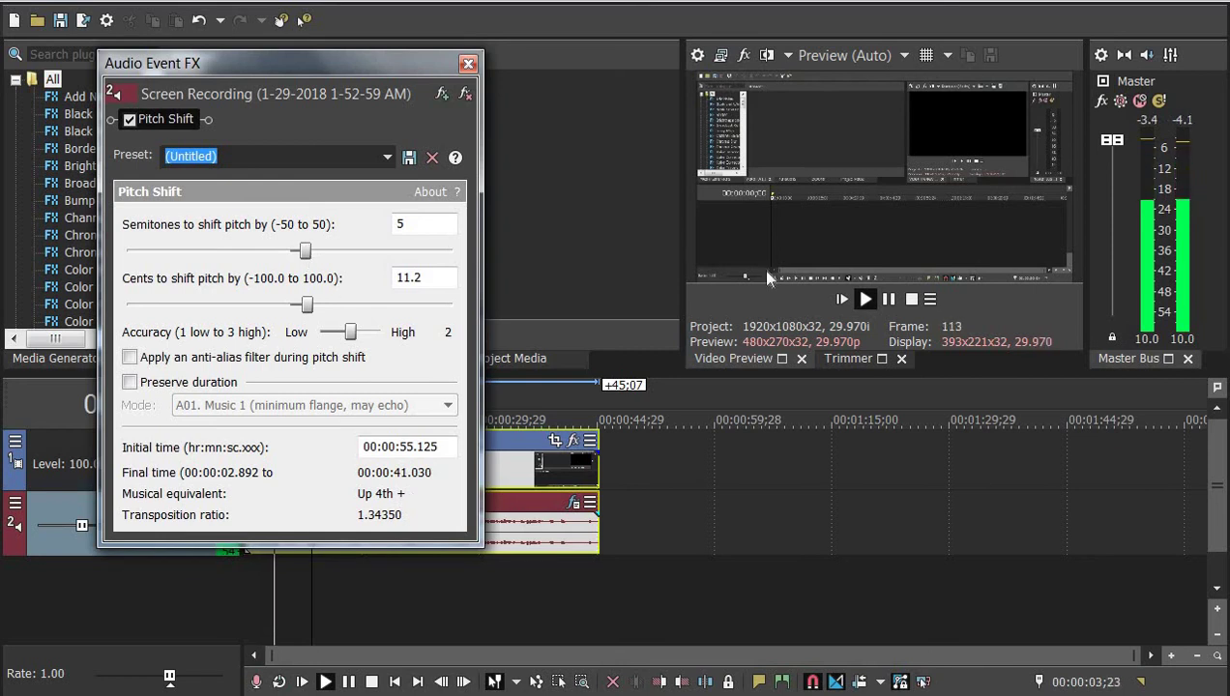
pyautogui.click(889, 298)
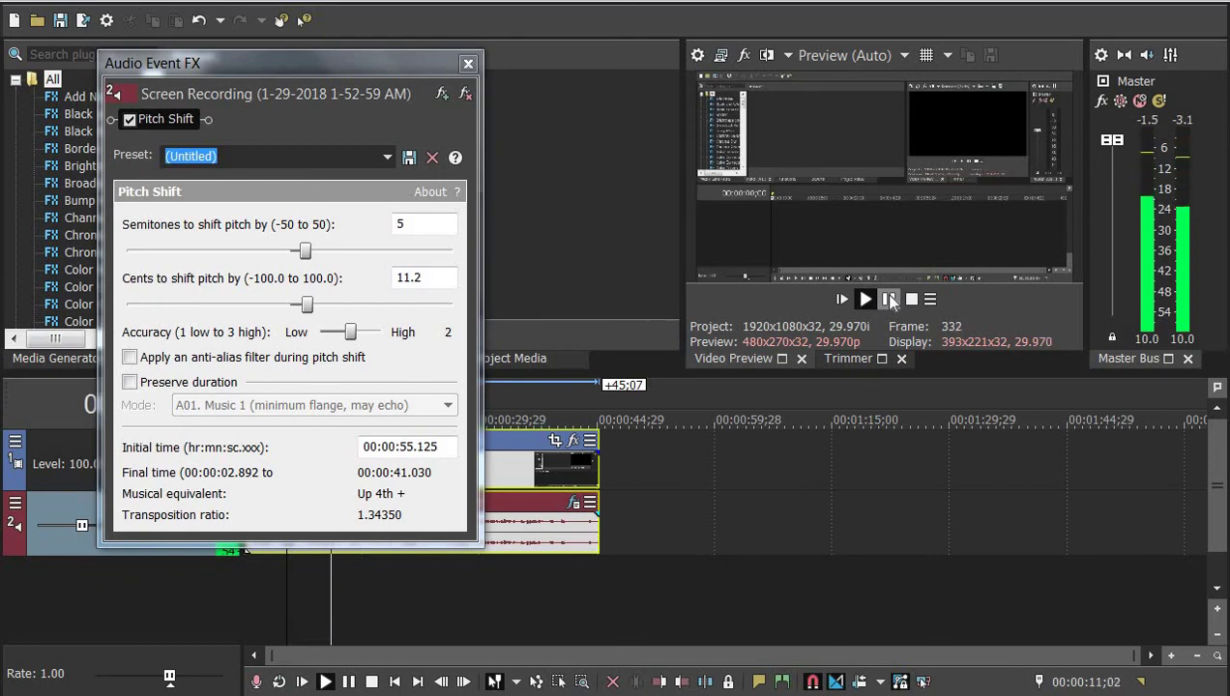
pyautogui.click(889, 301)
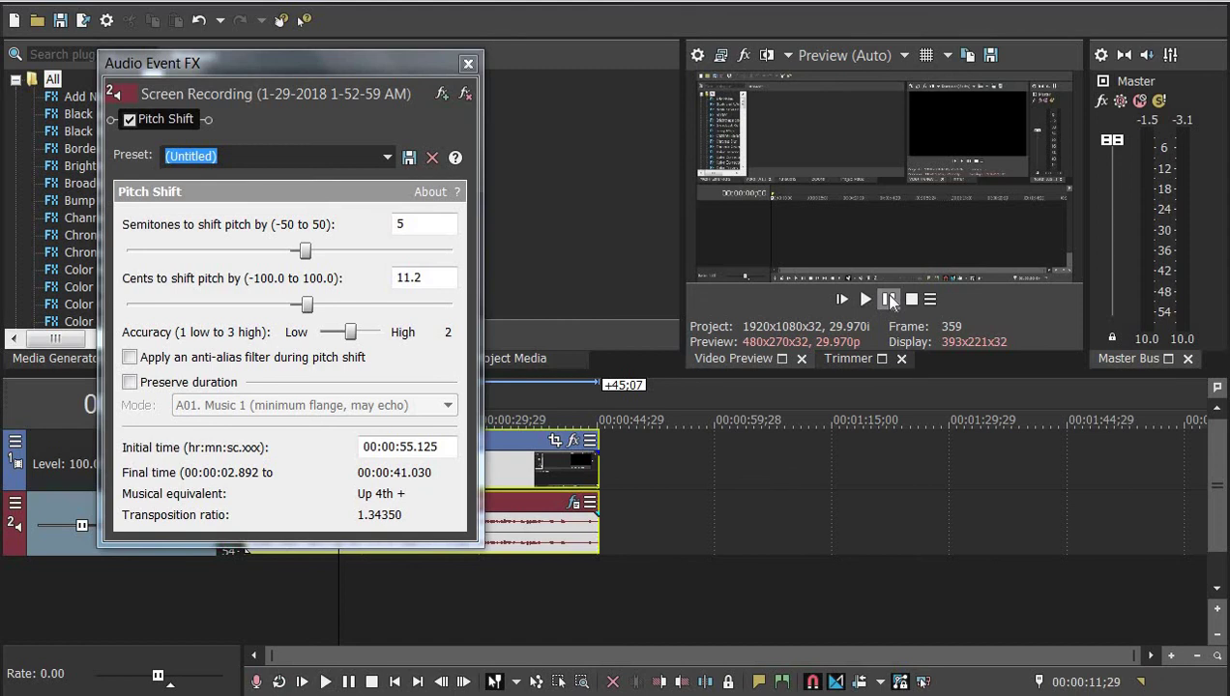